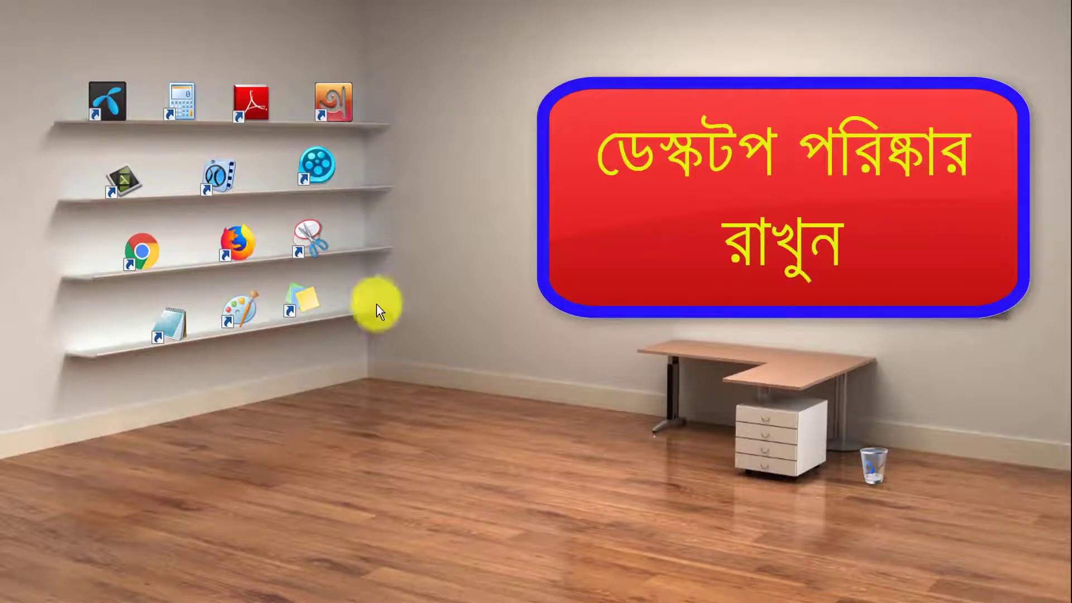
Show the Computer icon on the desktop and place it on the desk pictured in the wallpaper.
right_click(490, 318)
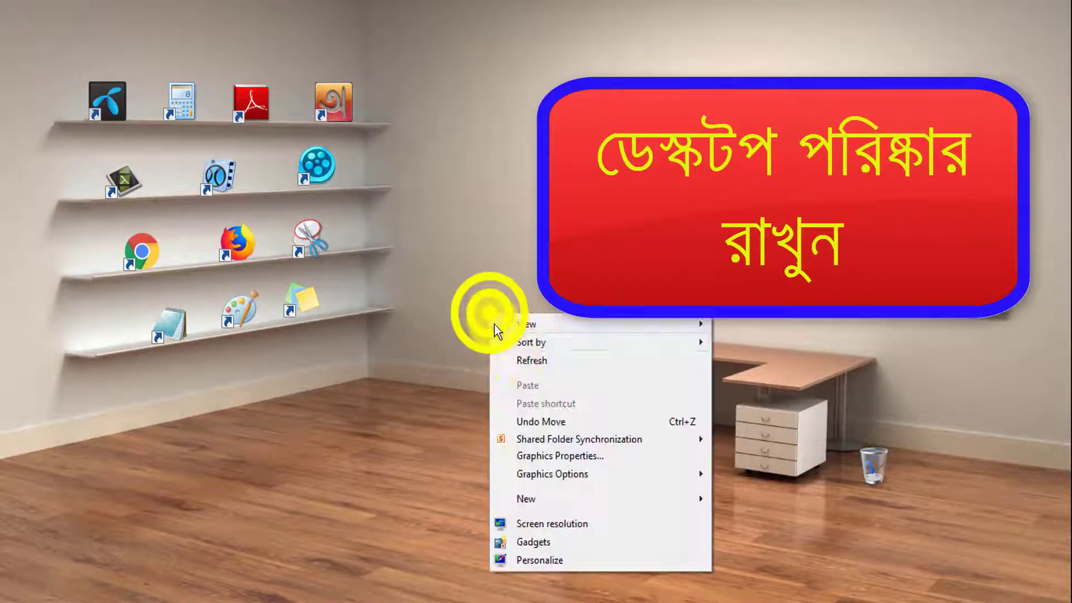
click(509, 360)
key(super)
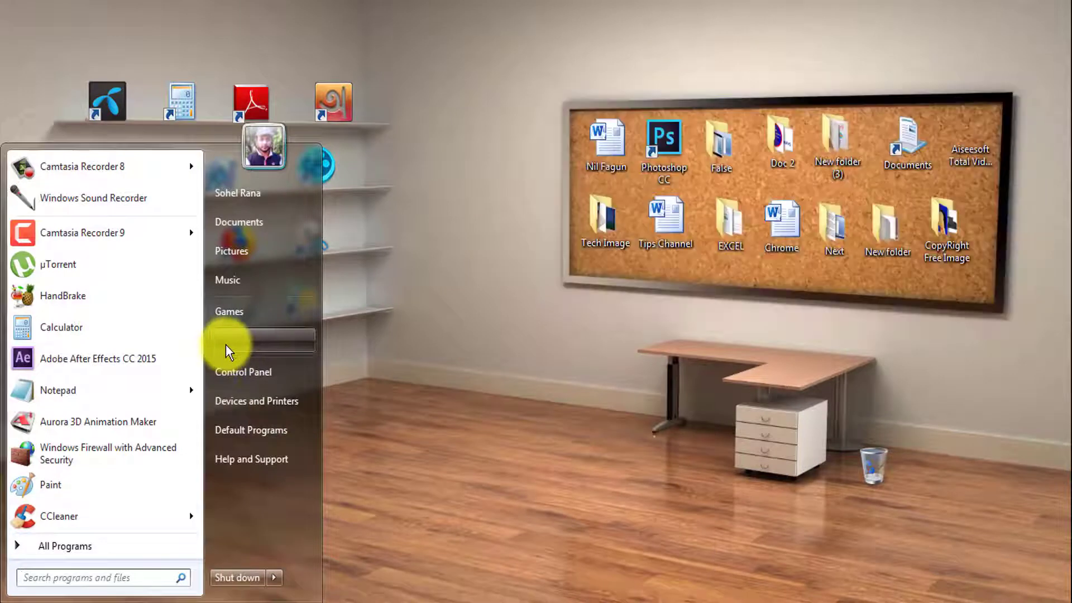
right_click(259, 342)
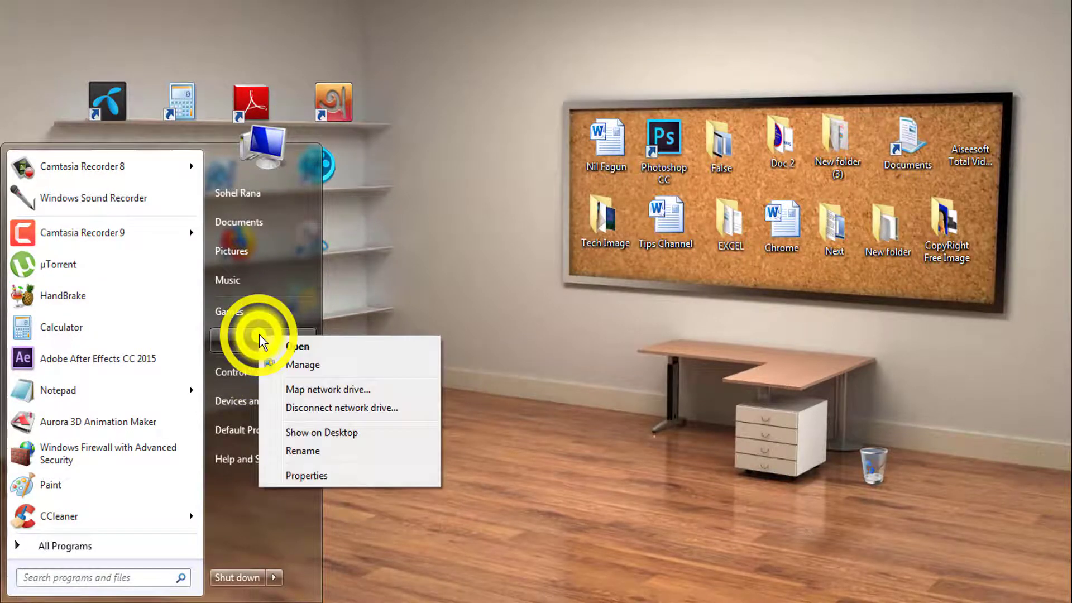
click(337, 433)
click(472, 441)
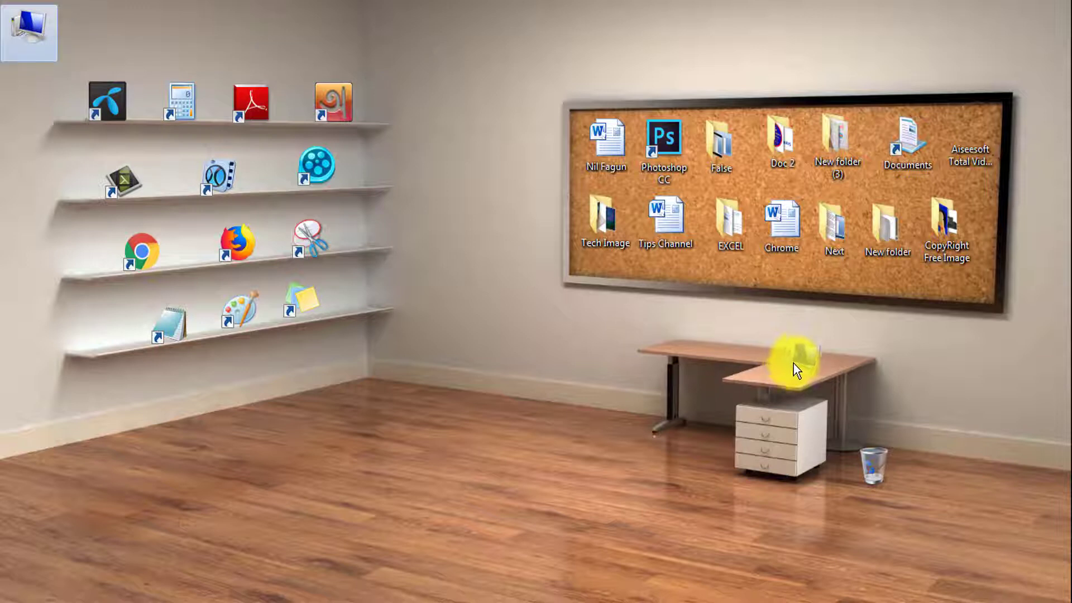
drag(793, 364, 791, 360)
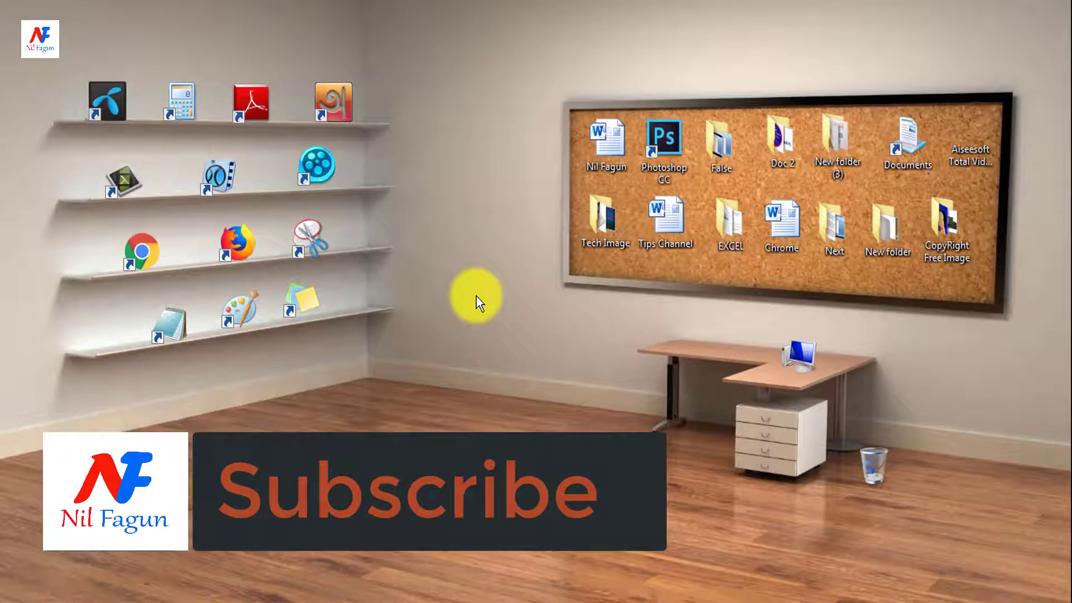
click(456, 282)
right_click(456, 281)
click(475, 325)
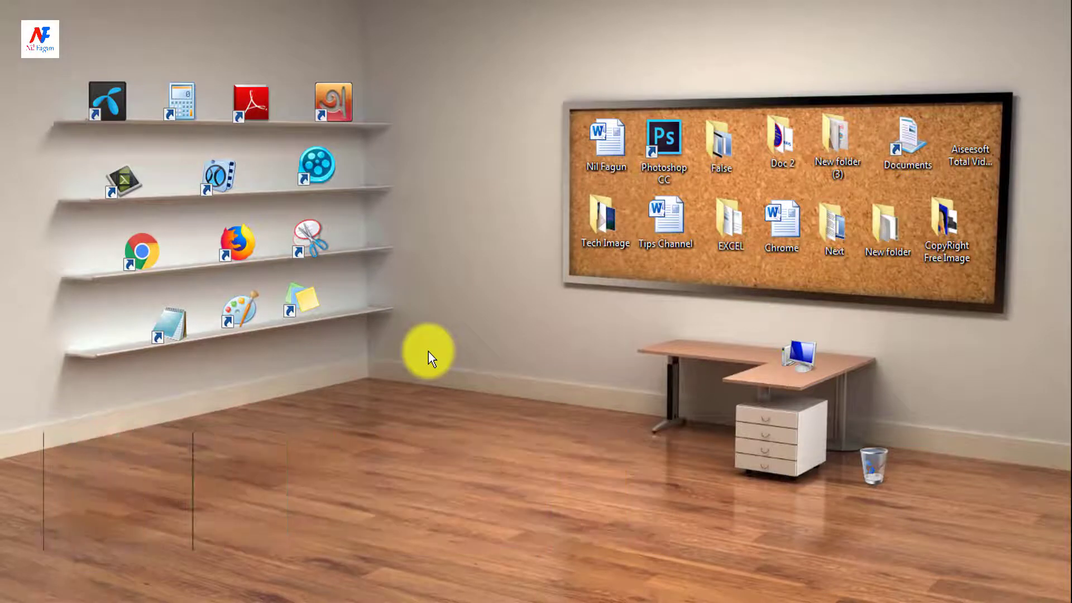
Pin Notepad to the taskbar and unpin it again.
key(super)
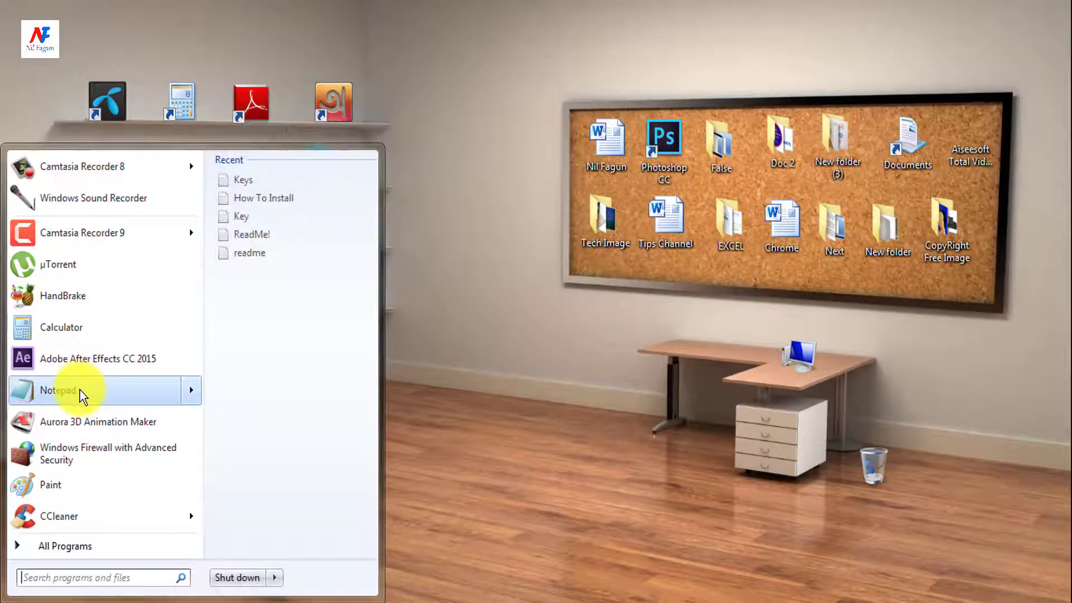
right_click(80, 389)
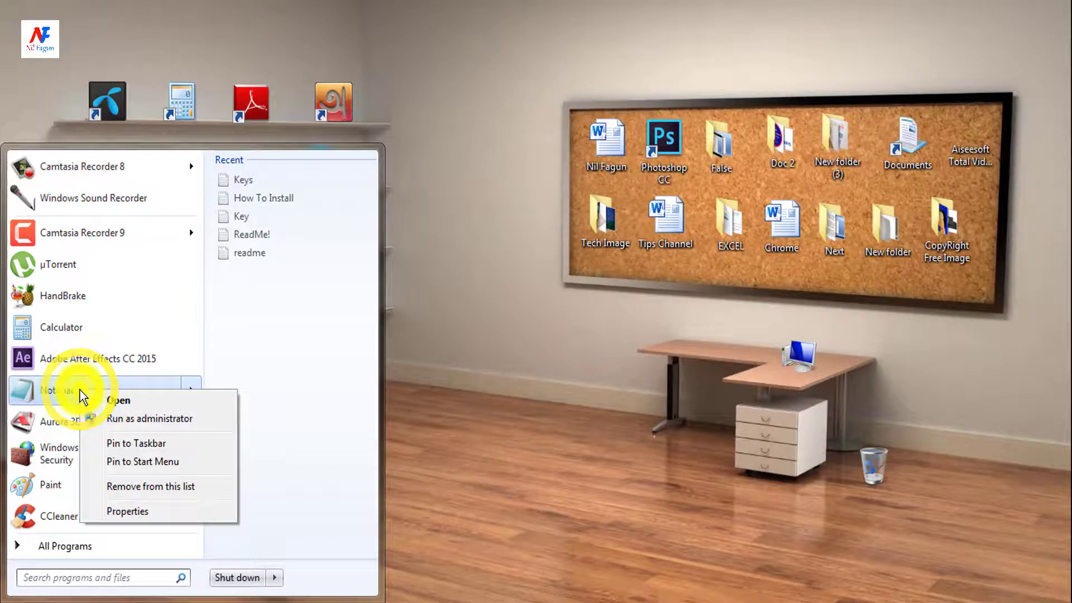
click(147, 443)
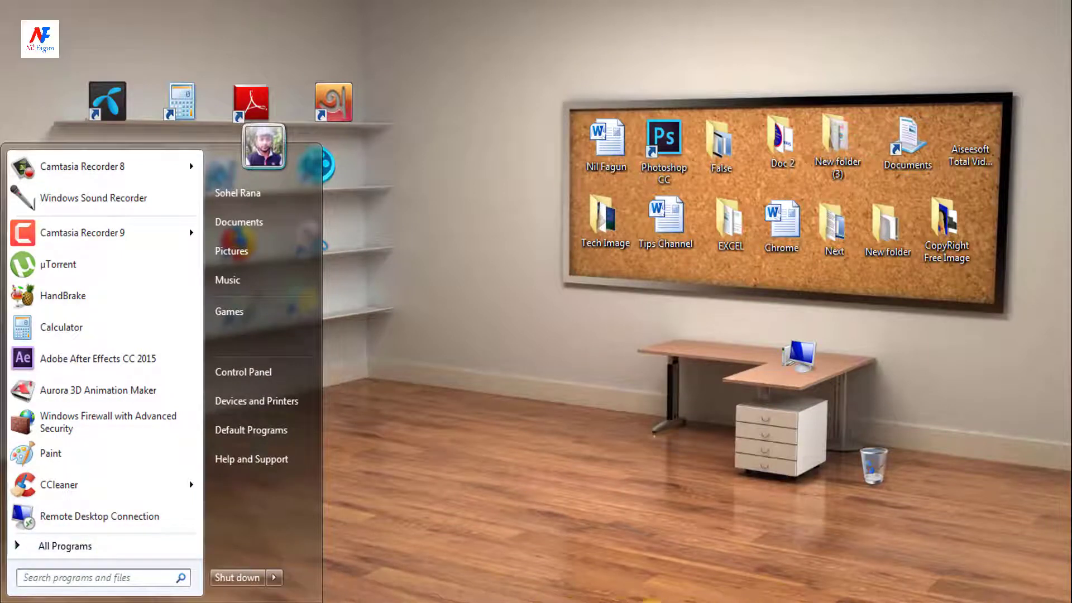
right_click(704, 599)
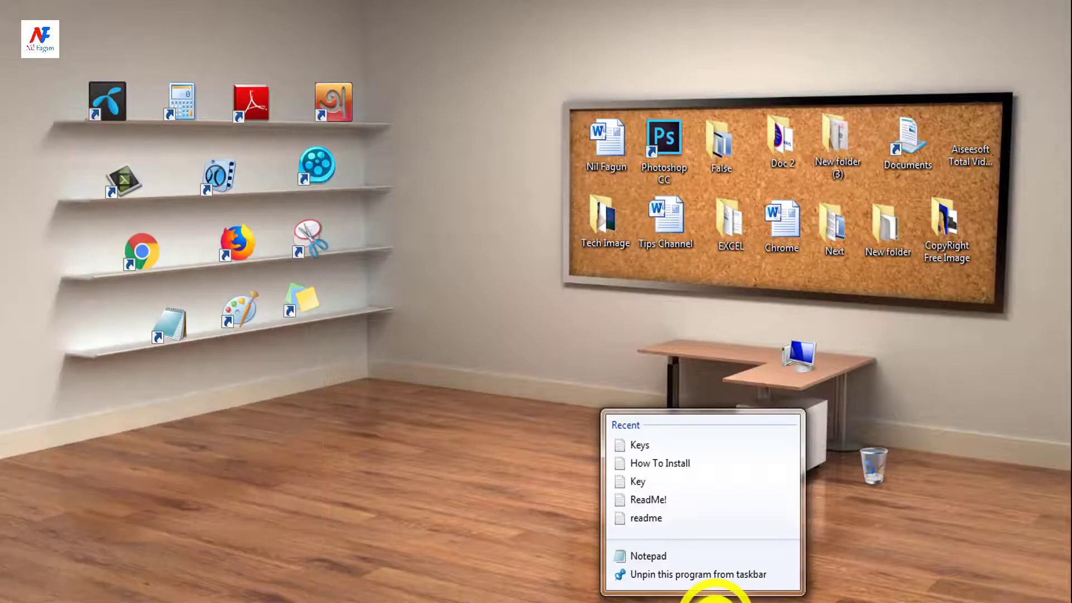
click(701, 580)
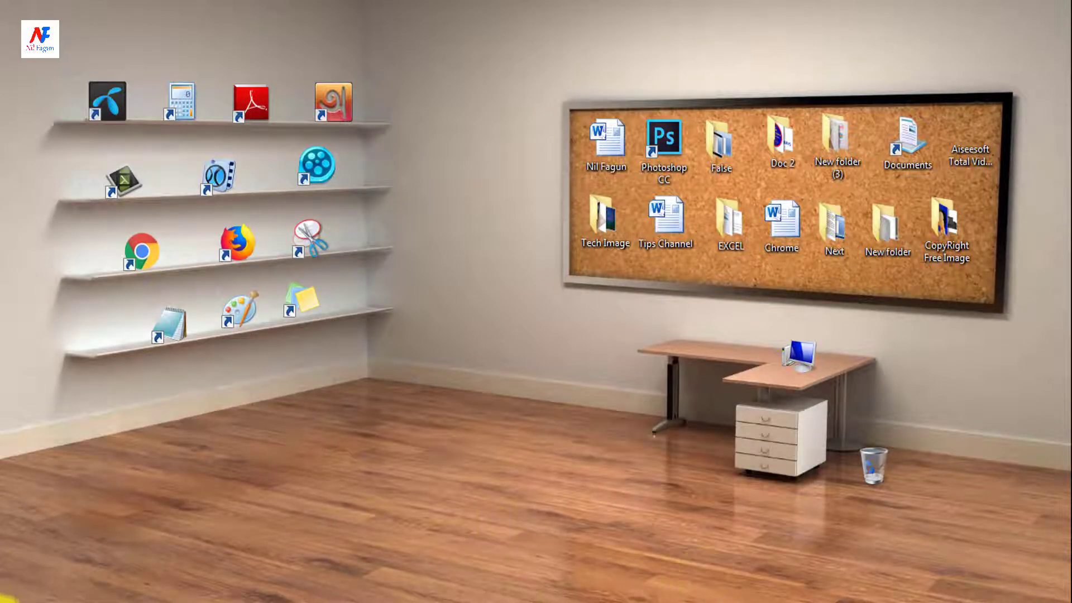
Pin Notepad to the Start menu and remove that pin again.
click(9, 599)
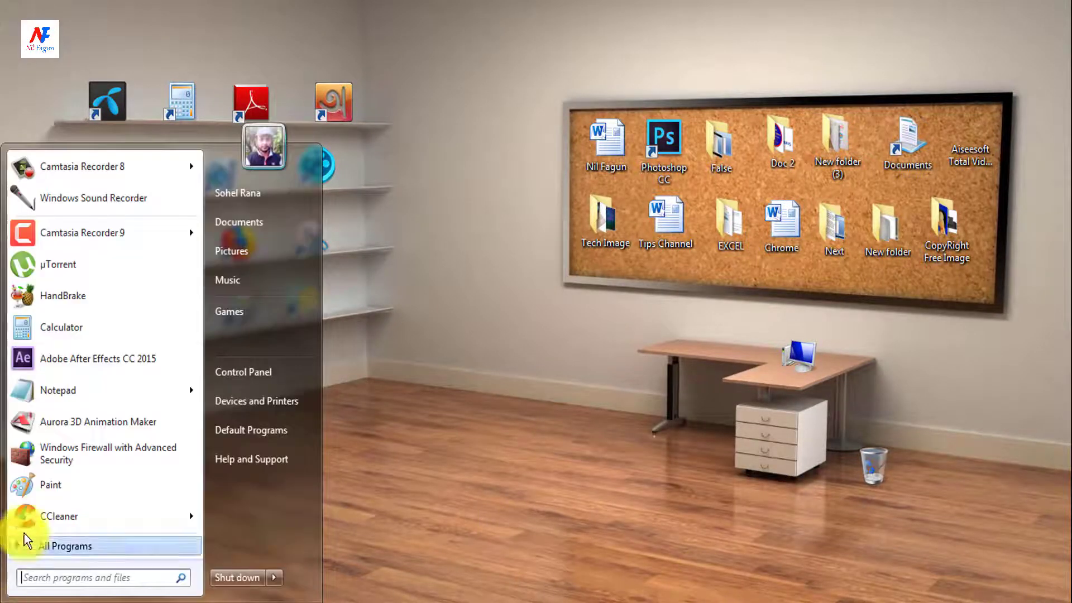
right_click(71, 386)
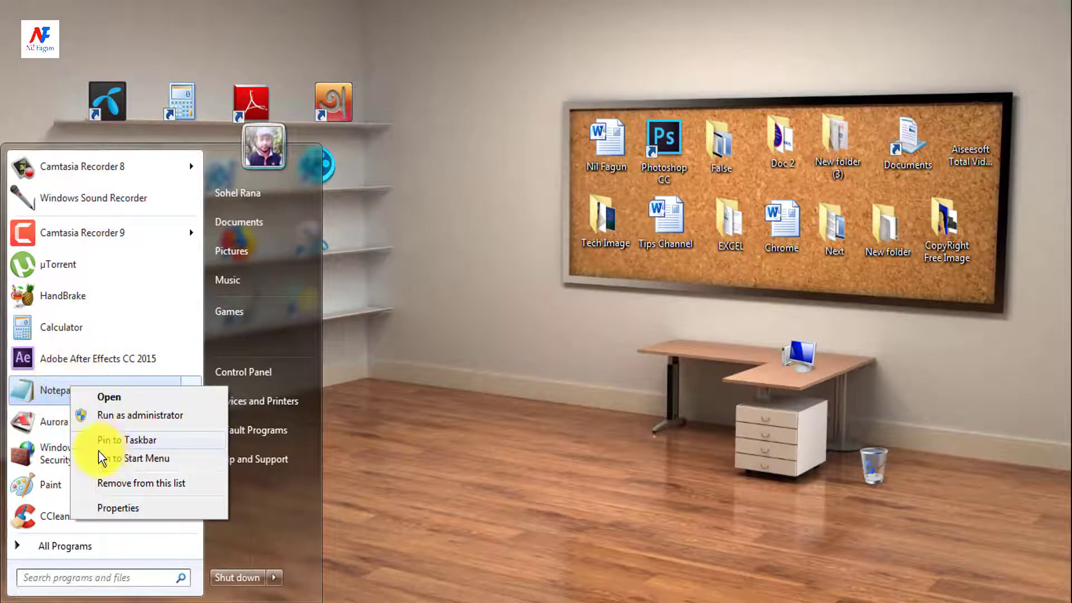
click(147, 462)
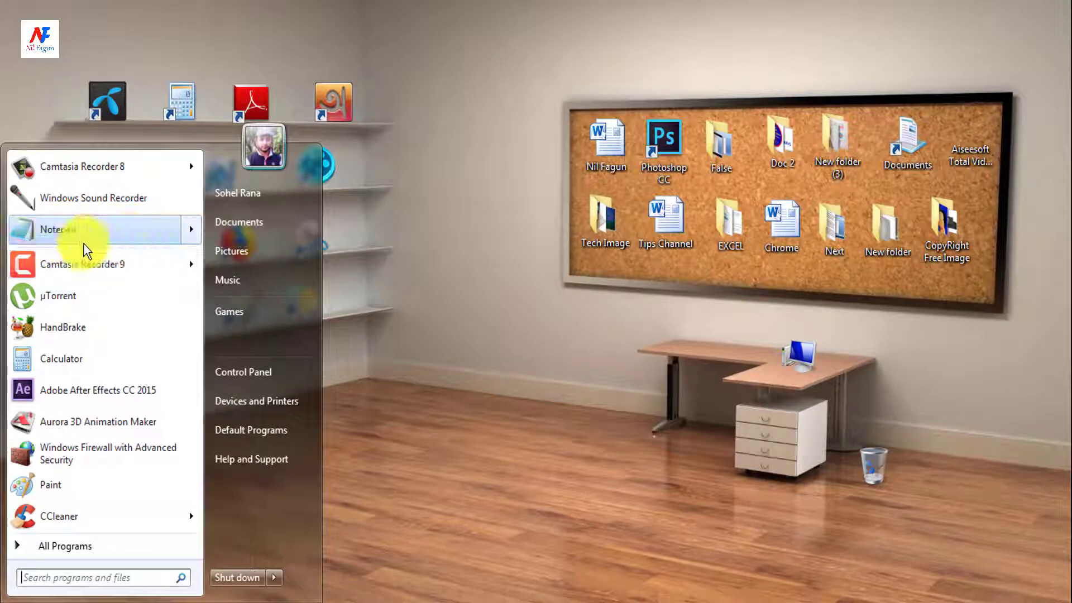
right_click(115, 240)
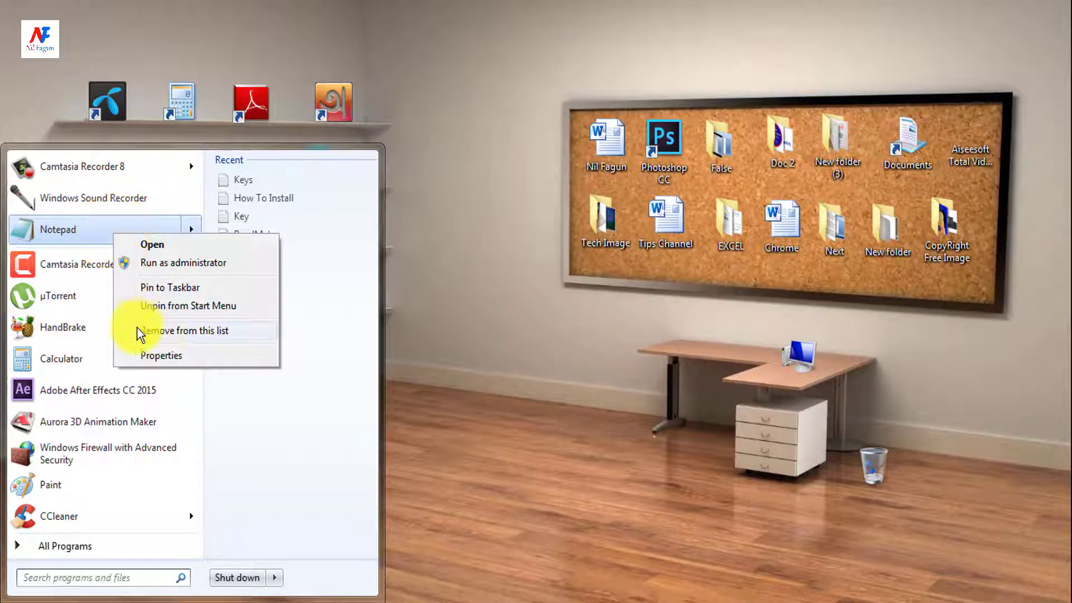
click(202, 316)
right_click(466, 241)
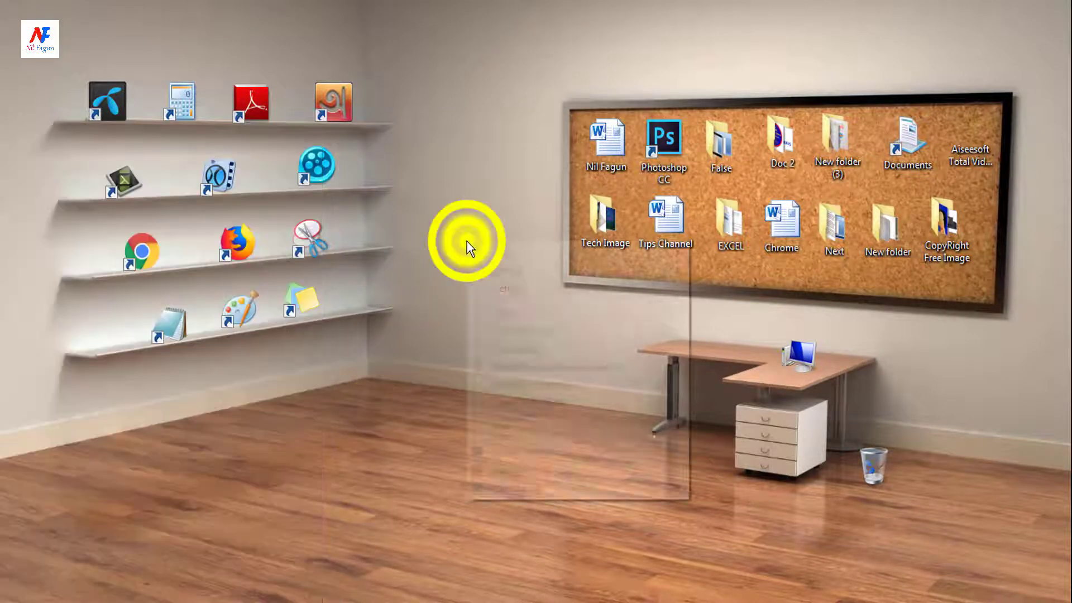
click(495, 289)
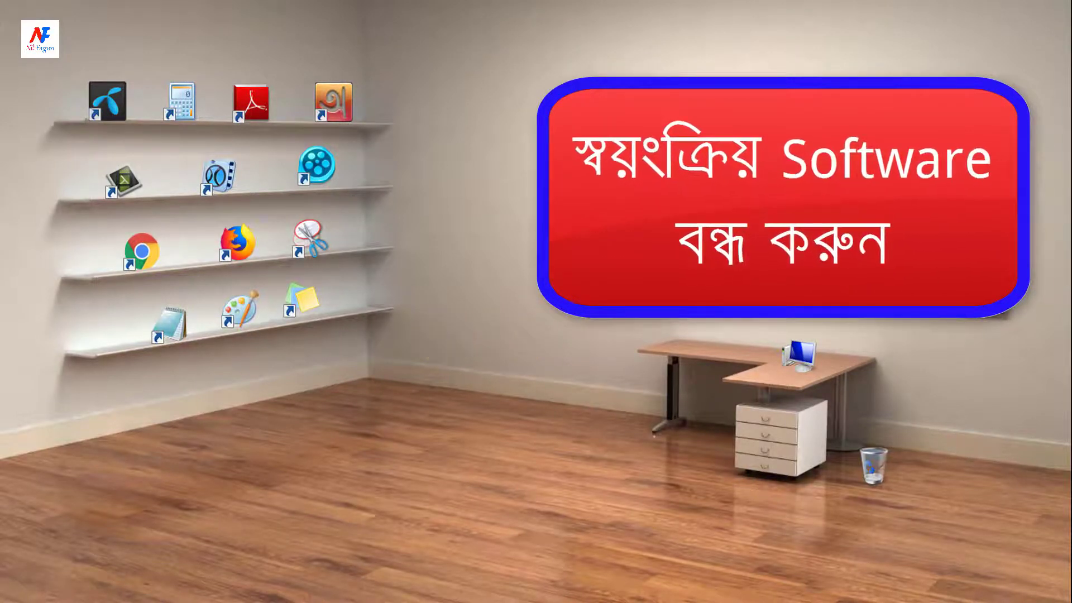
Run msconfig and bring up the list of startup items in System Configuration.
key(super)
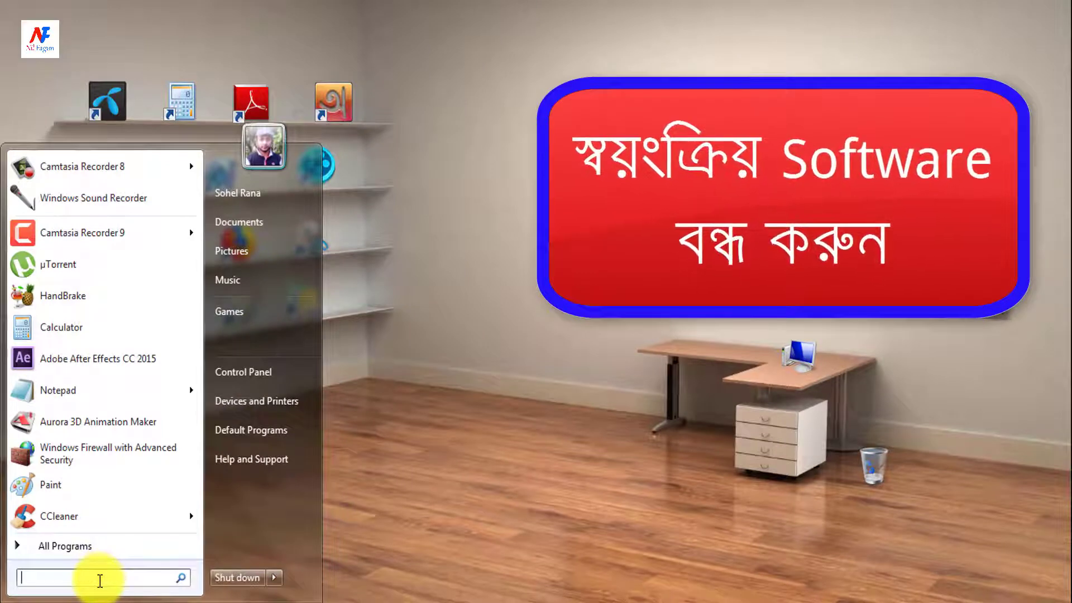
text(mscon)
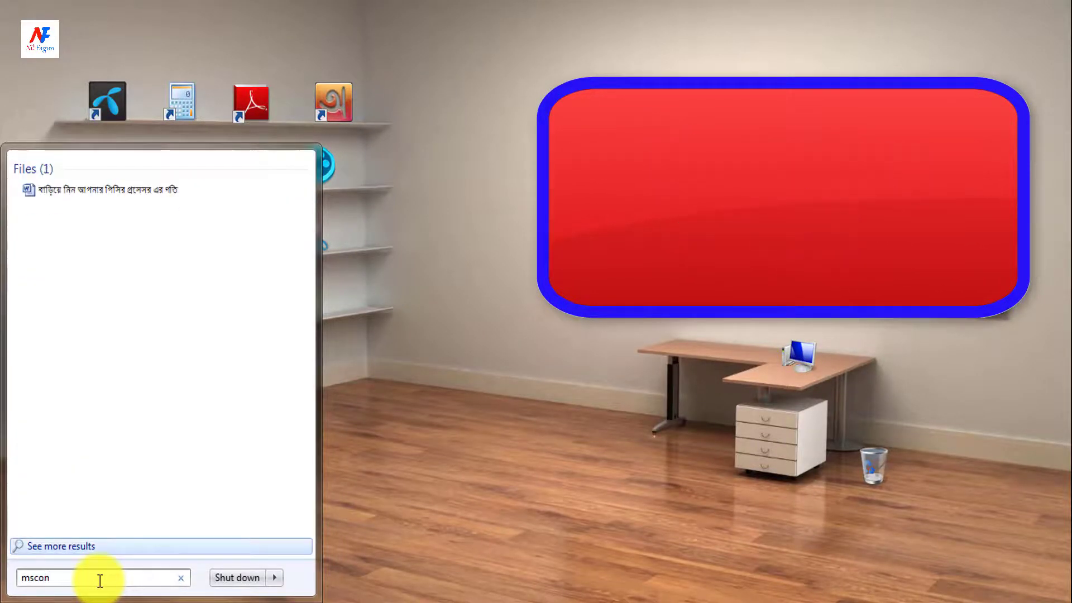
text(fig)
key(Return)
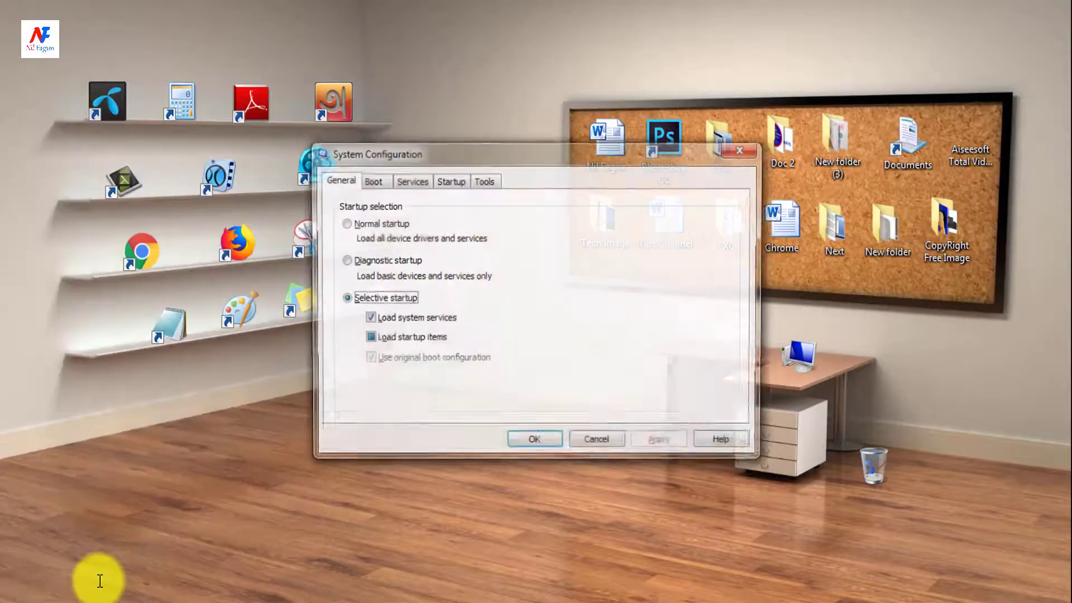
click(458, 184)
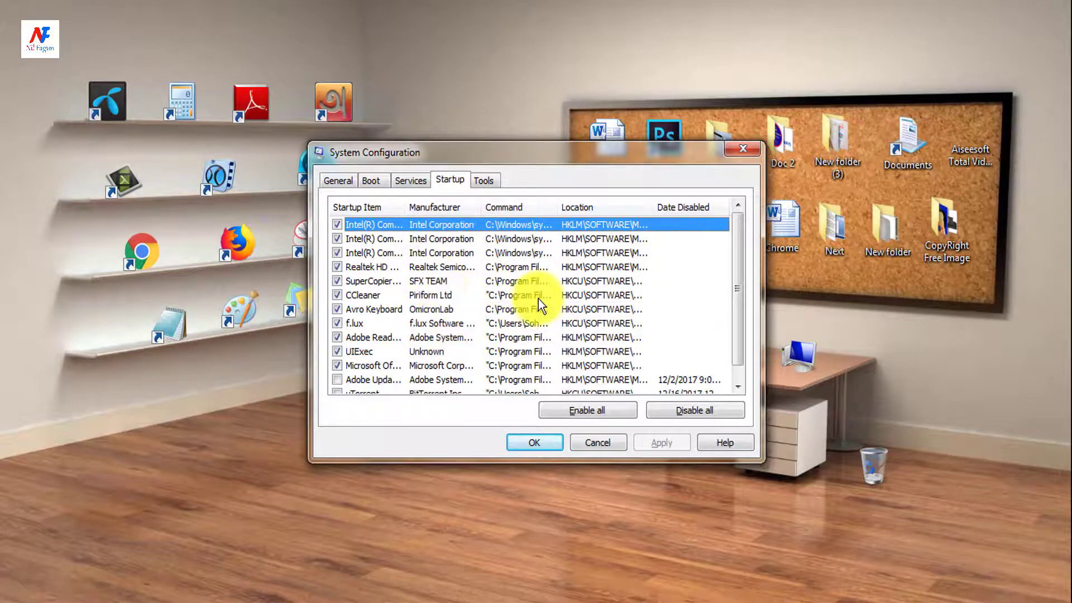
Examine which startup items are enabled or disabled, and close System Configuration without changes.
scroll(479, 297, down, 1)
scroll(474, 317, up, 1)
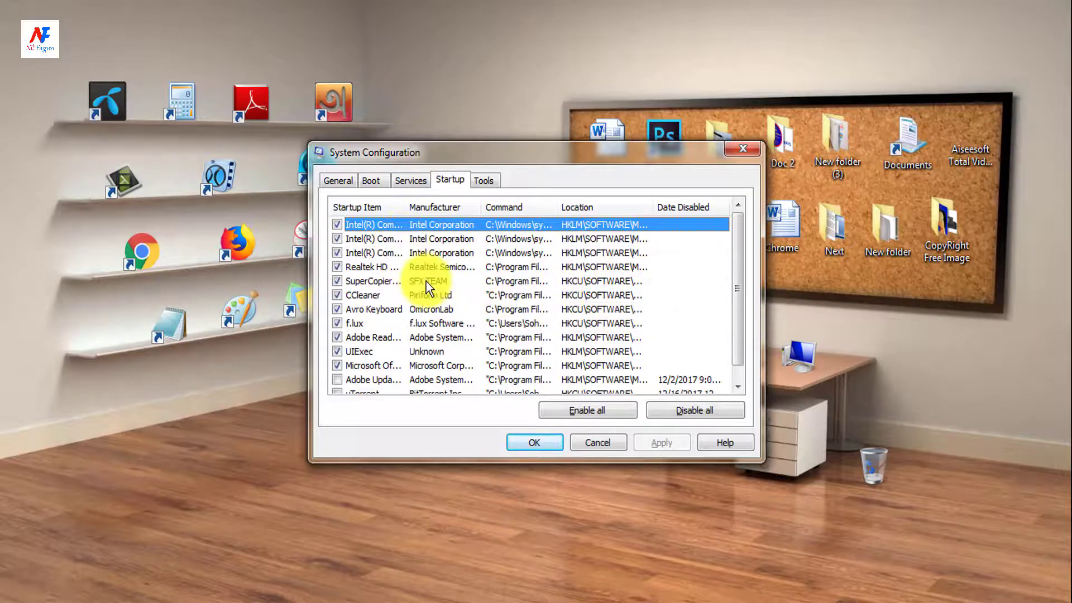
scroll(426, 281, down, 1)
scroll(434, 342, up, 1)
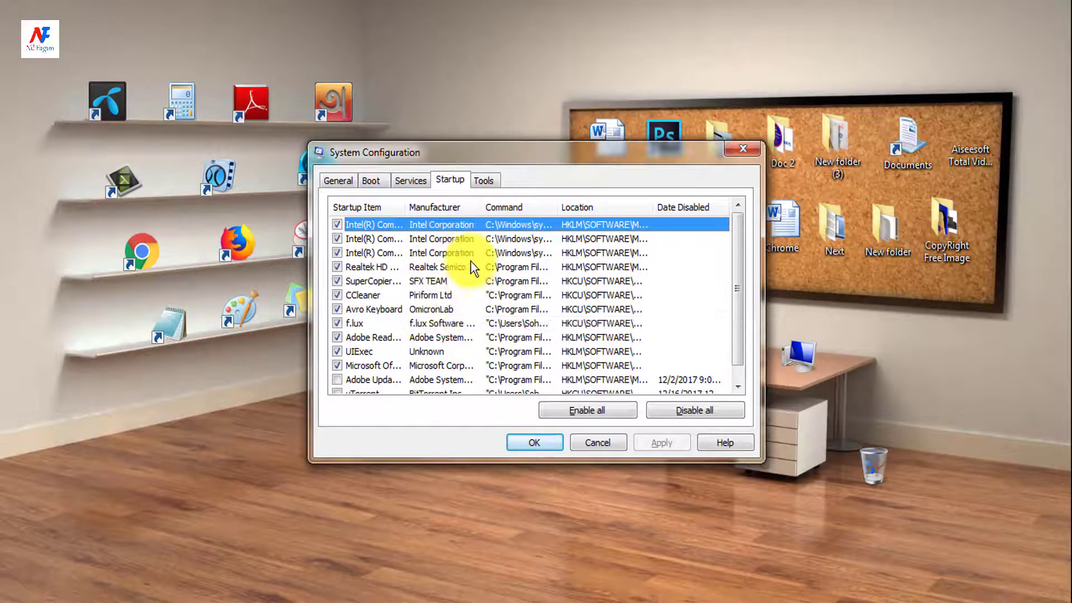
scroll(400, 319, down, 1)
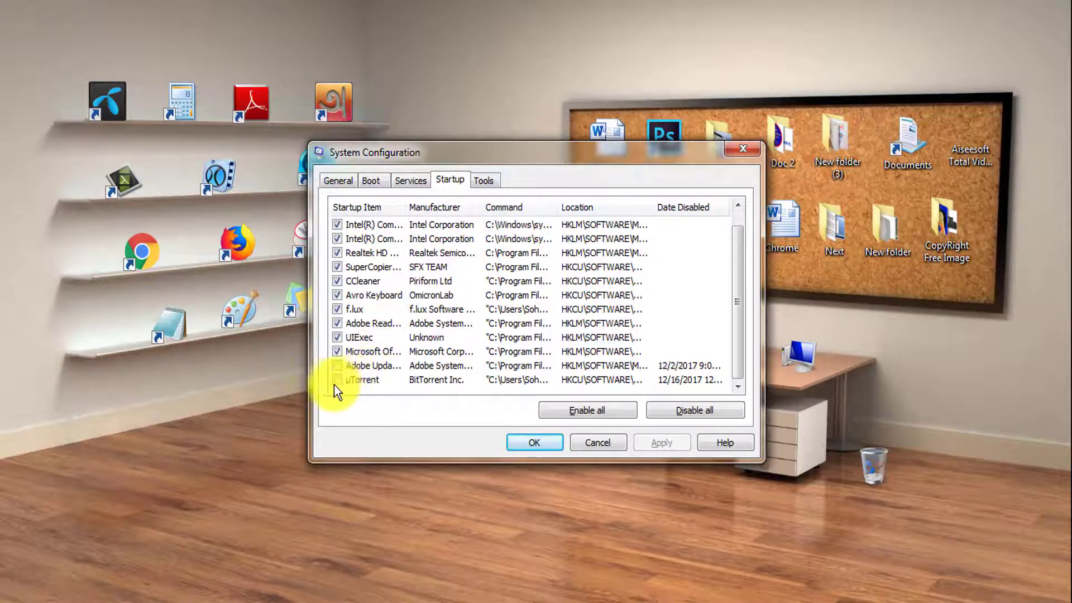
scroll(416, 385, up, 1)
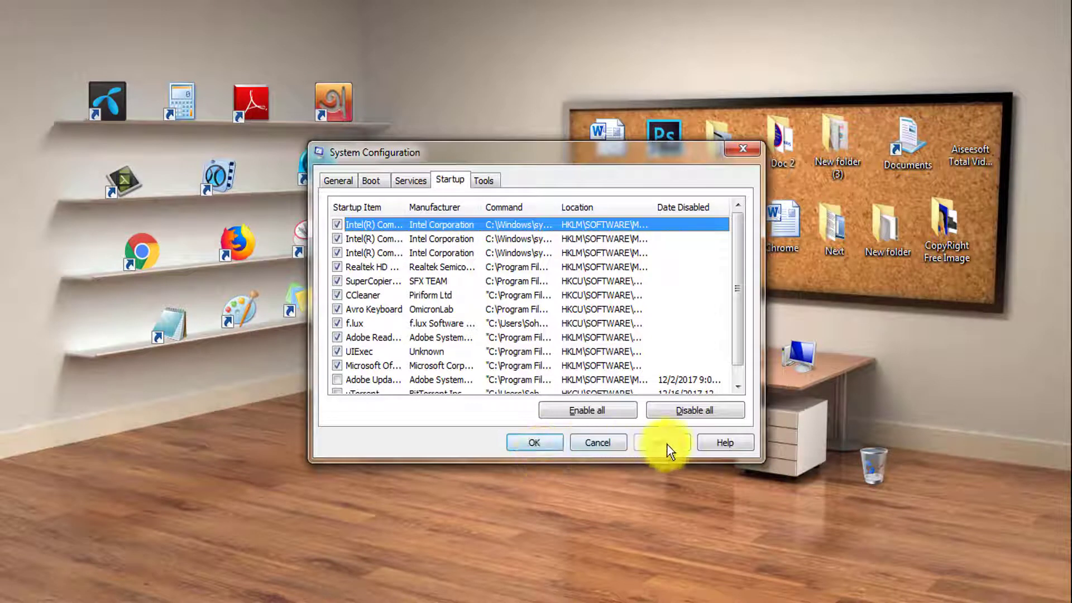
click(741, 150)
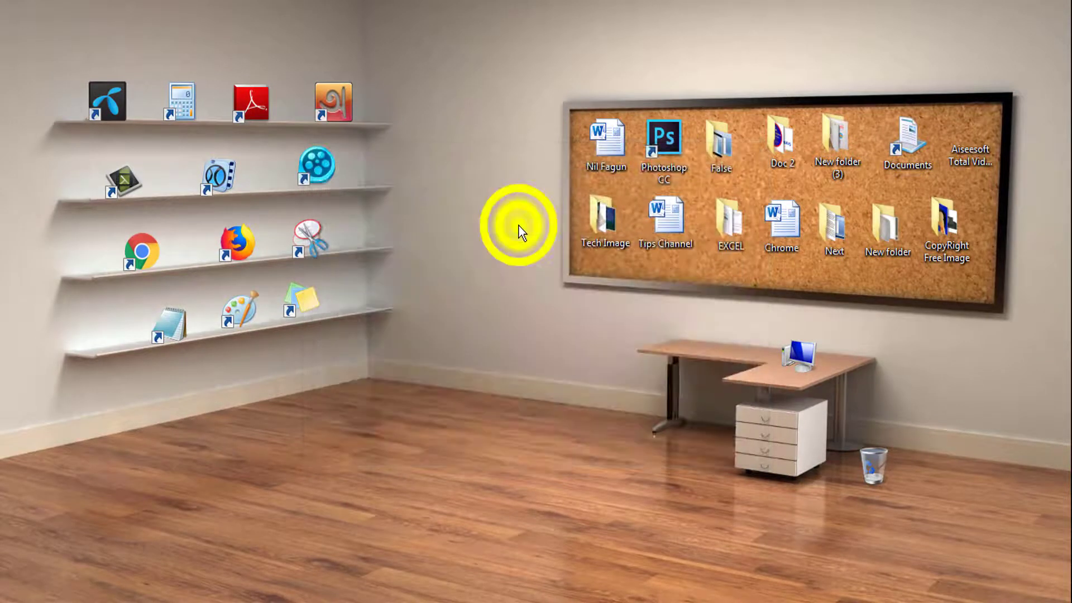
right_click(519, 228)
click(530, 270)
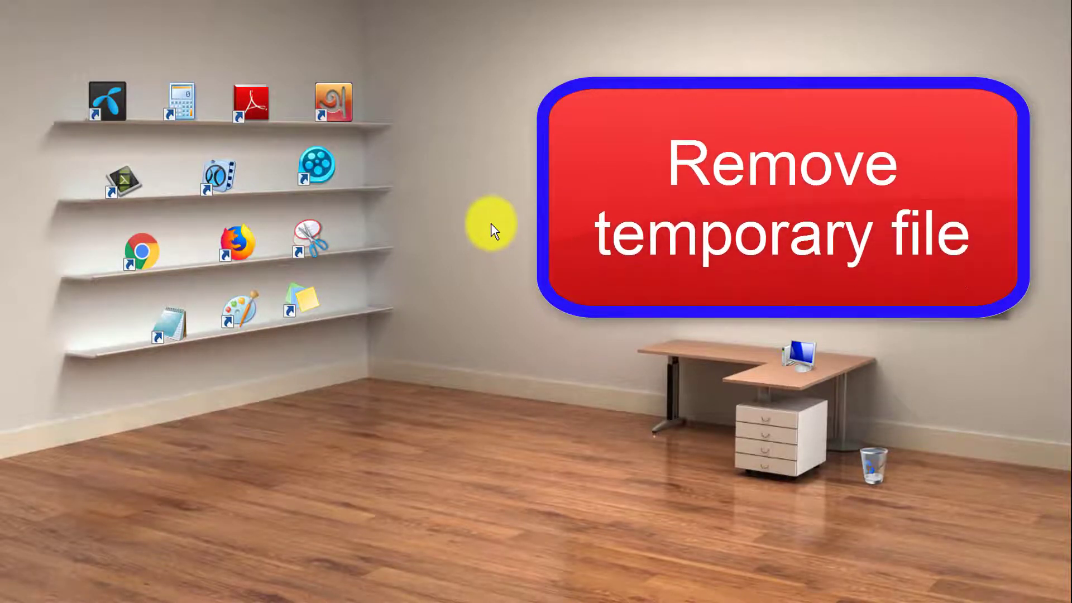
right_click(457, 239)
click(471, 286)
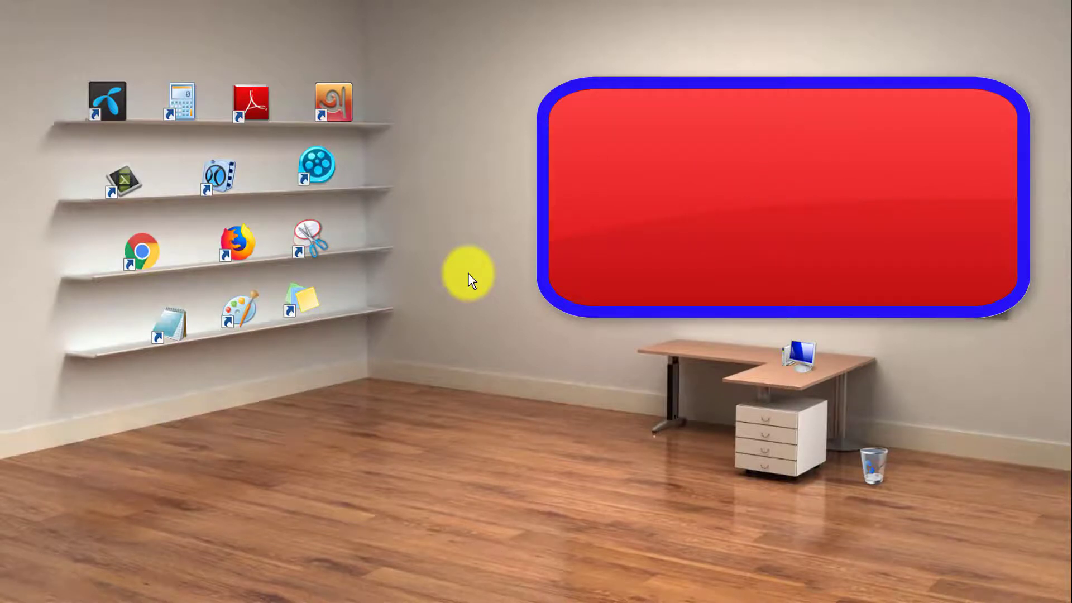
right_click(467, 240)
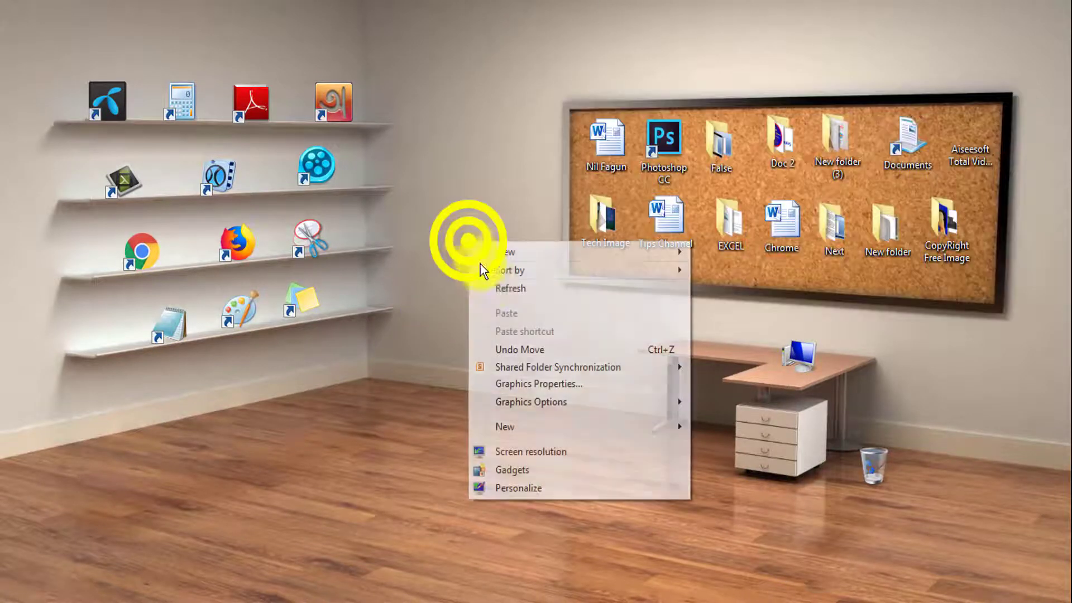
click(493, 288)
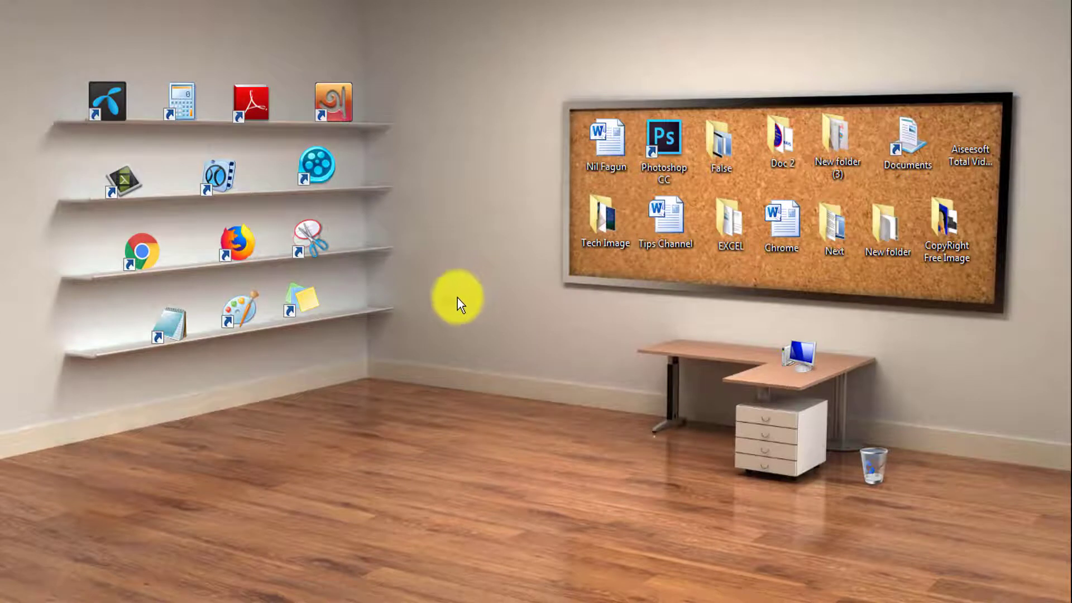
Open CCleaner and run the cleaner with the preselected Windows items to remove temporary files.
key(super)
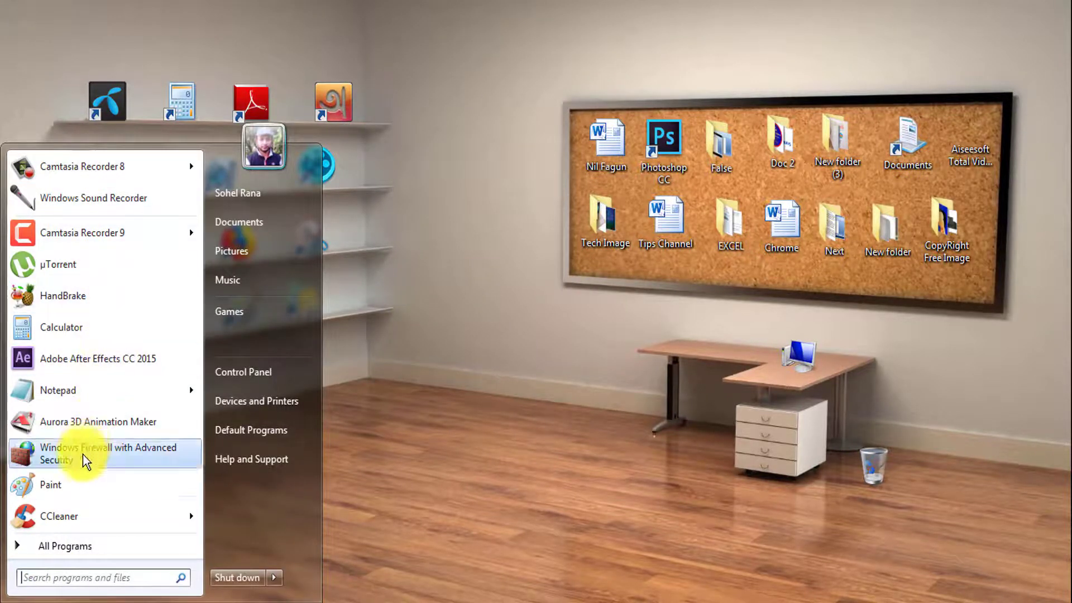
click(61, 516)
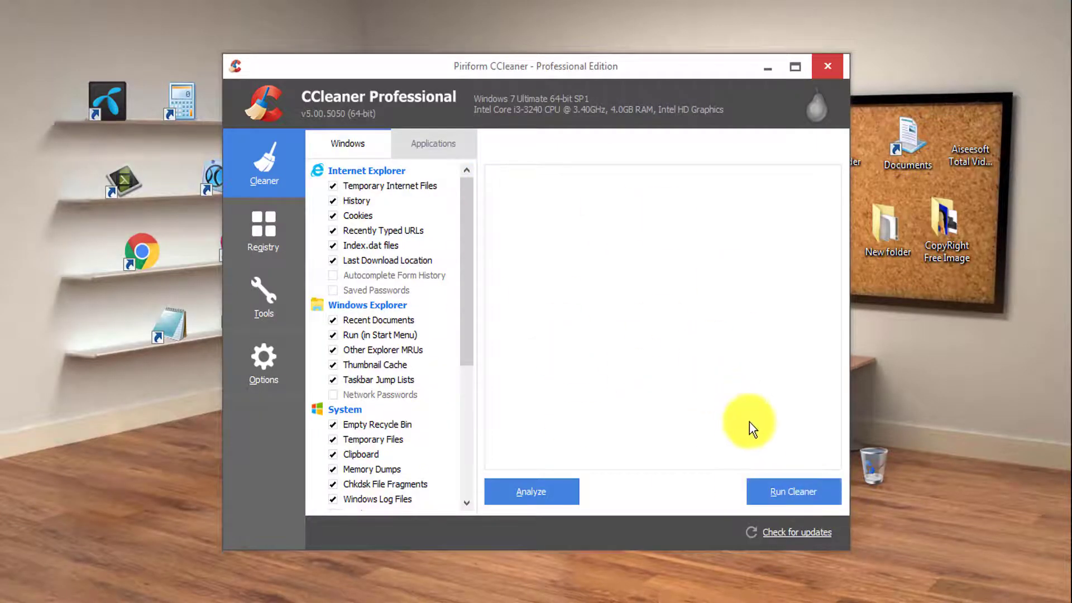
click(769, 485)
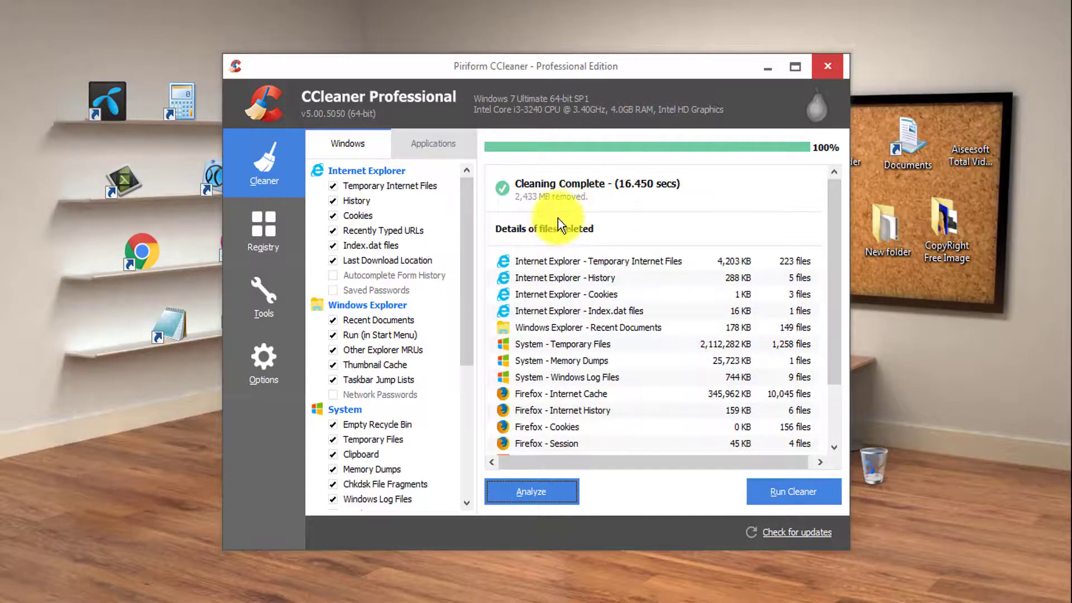
Review the details of the deleted files, run a second cleaning pass and close CCleaner.
scroll(600, 355, down, 3)
scroll(555, 364, up, 3)
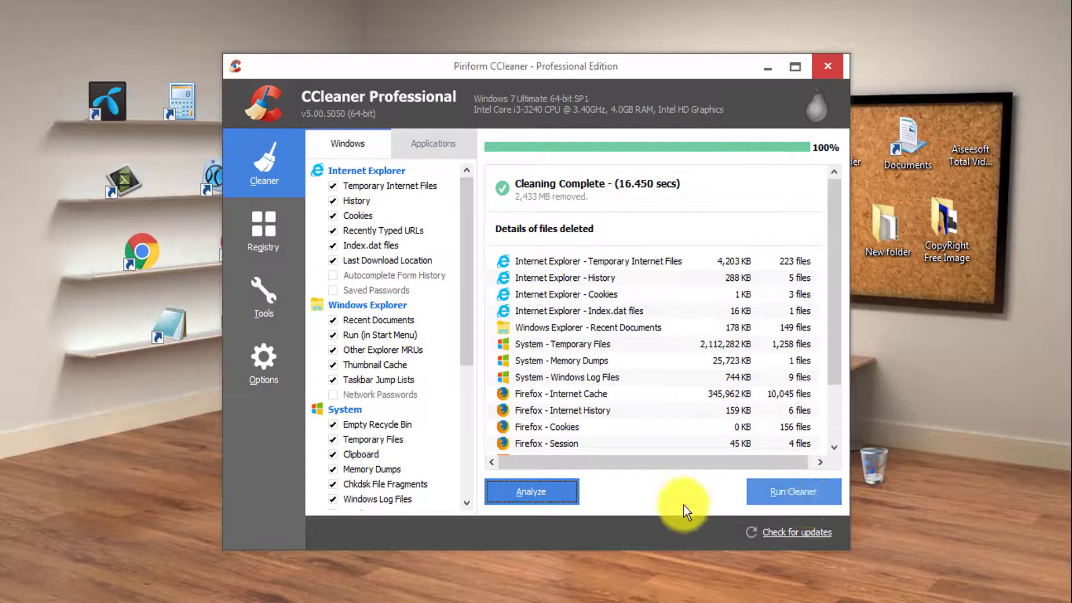
click(546, 496)
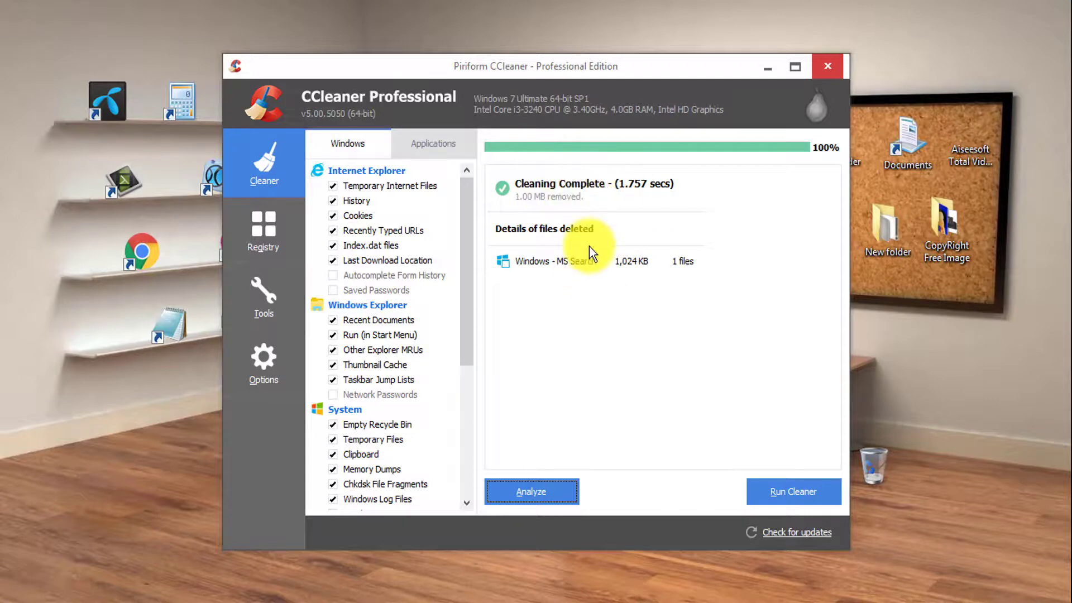
click(825, 68)
right_click(502, 68)
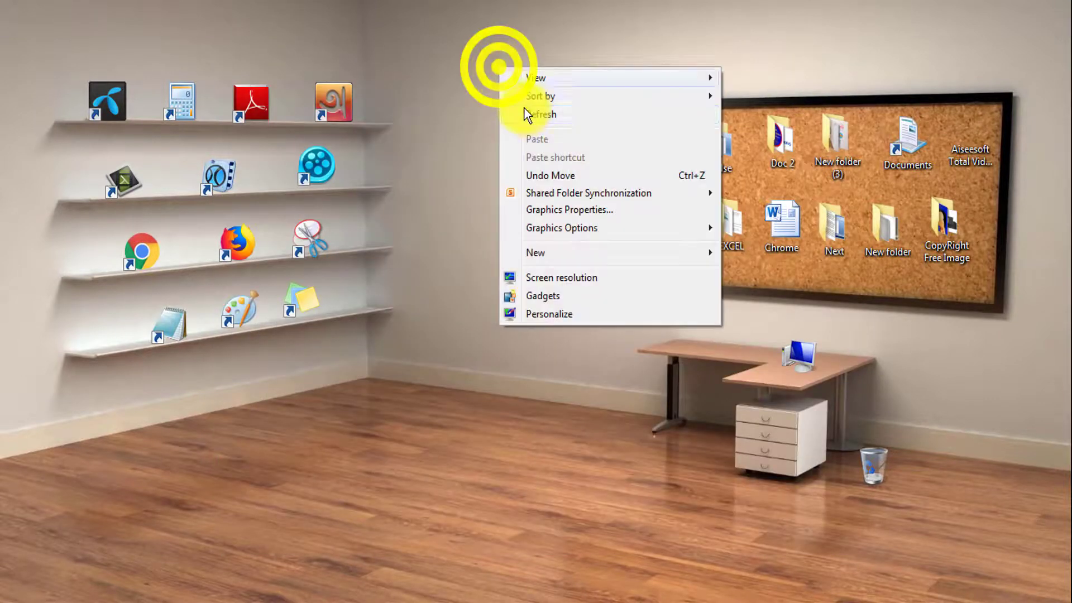
click(497, 112)
right_click(473, 79)
click(502, 134)
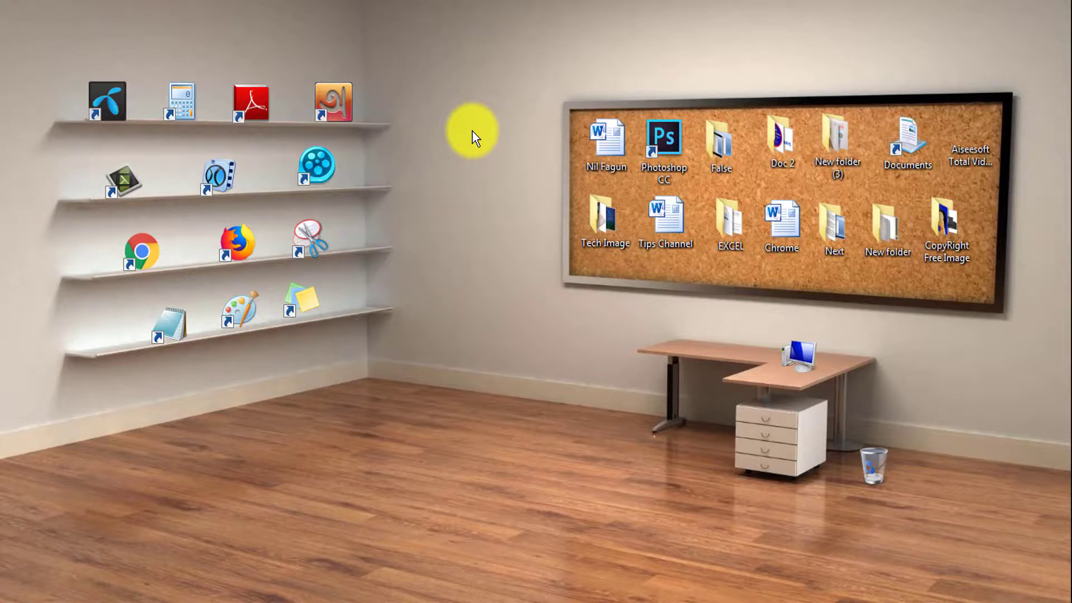
right_click(473, 132)
click(509, 180)
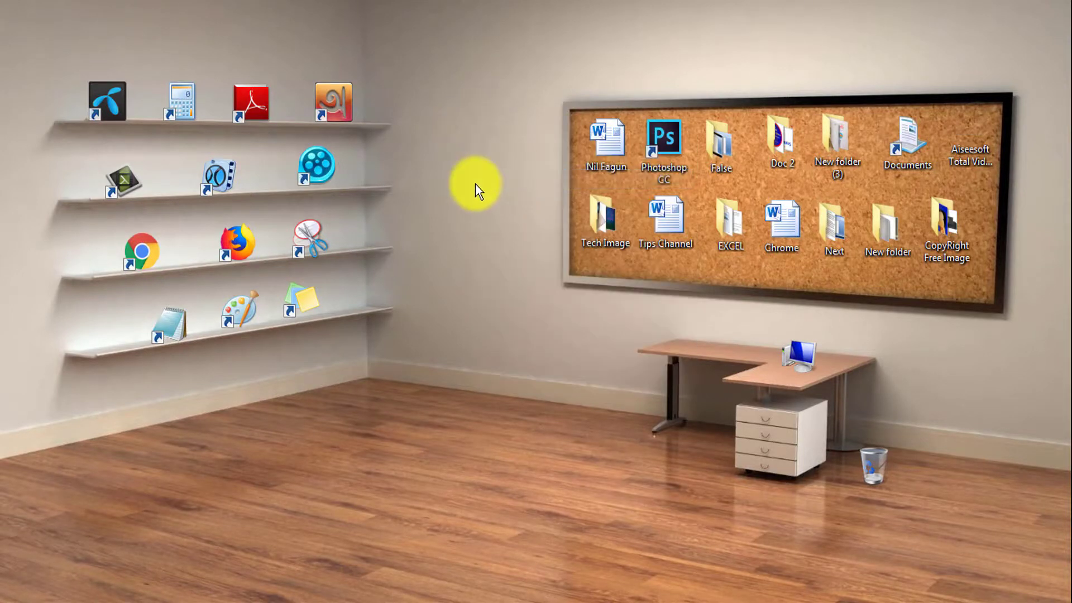